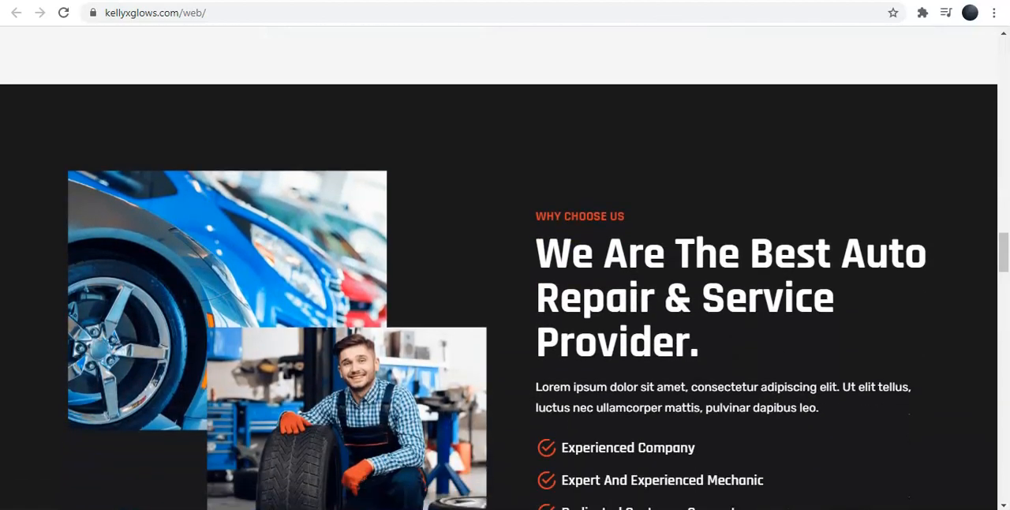
{"action": "scroll", "coordinate": [505, 268], "scroll_direction": "down", "scroll_amount": 3}
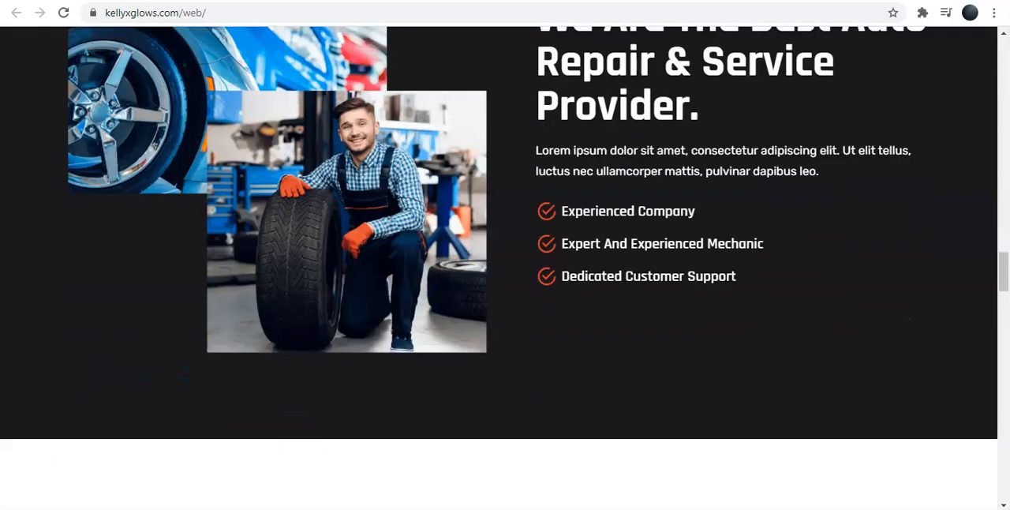
{"action": "scroll", "coordinate": [505, 268], "scroll_direction": "down", "scroll_amount": 2}
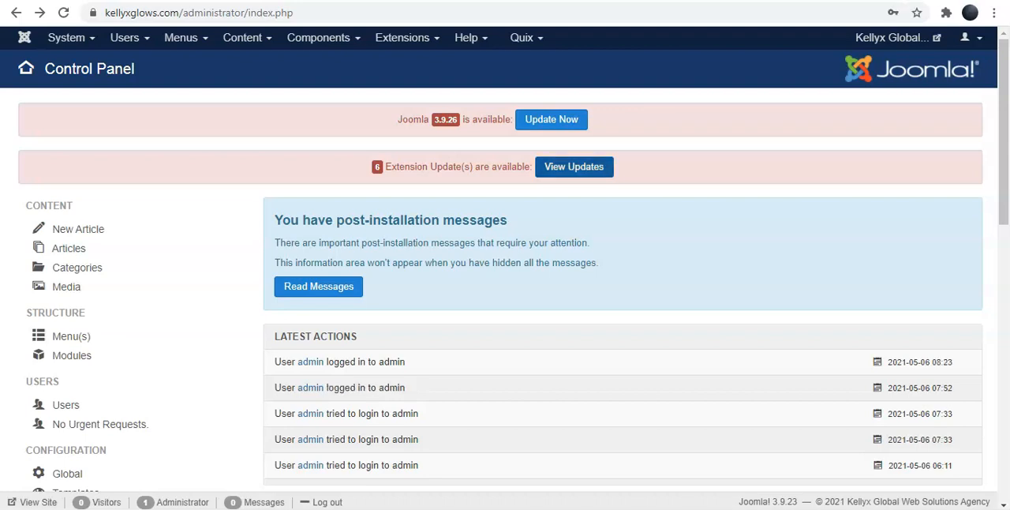
View the available Joomla extension updates and open the Quix dashboard with its update notice.
{"action": "left_click", "coordinate": [576, 169]}
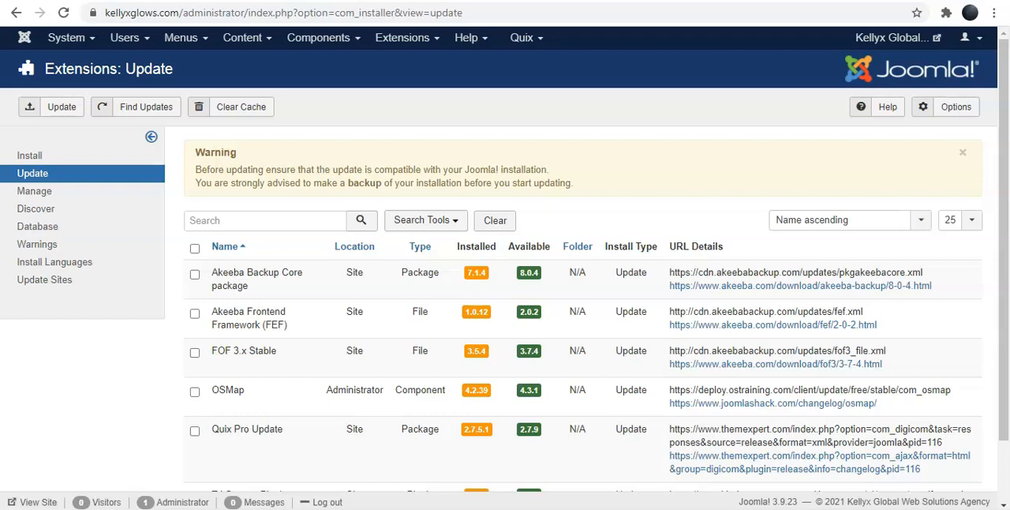
{"action": "left_click", "coordinate": [541, 43]}
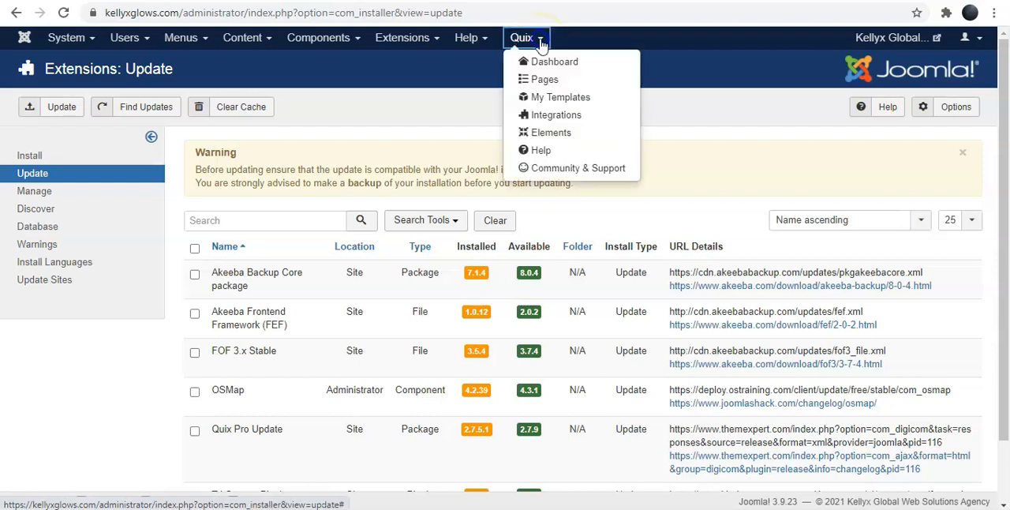
{"action": "left_click", "coordinate": [534, 62]}
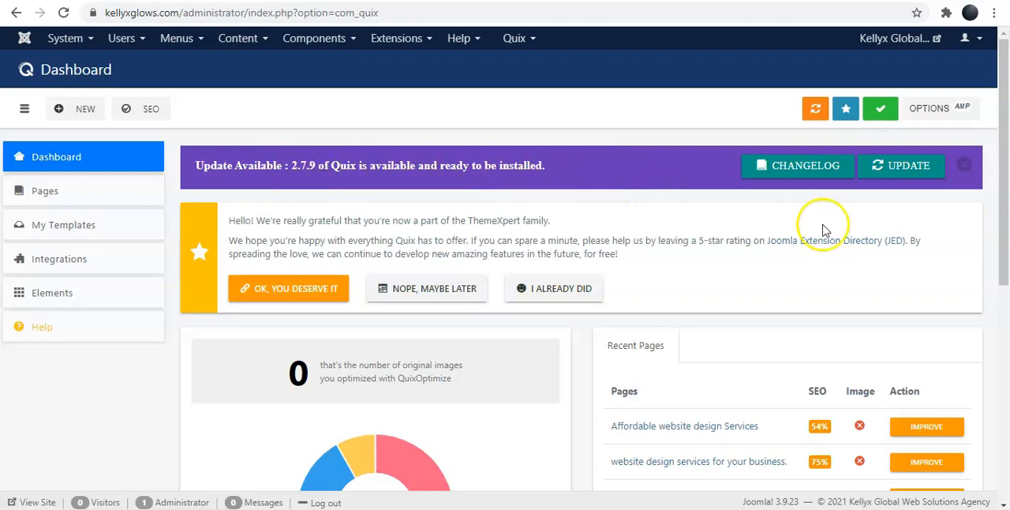
{"action": "left_click", "coordinate": [894, 172]}
{"action": "left_click", "coordinate": [902, 171]}
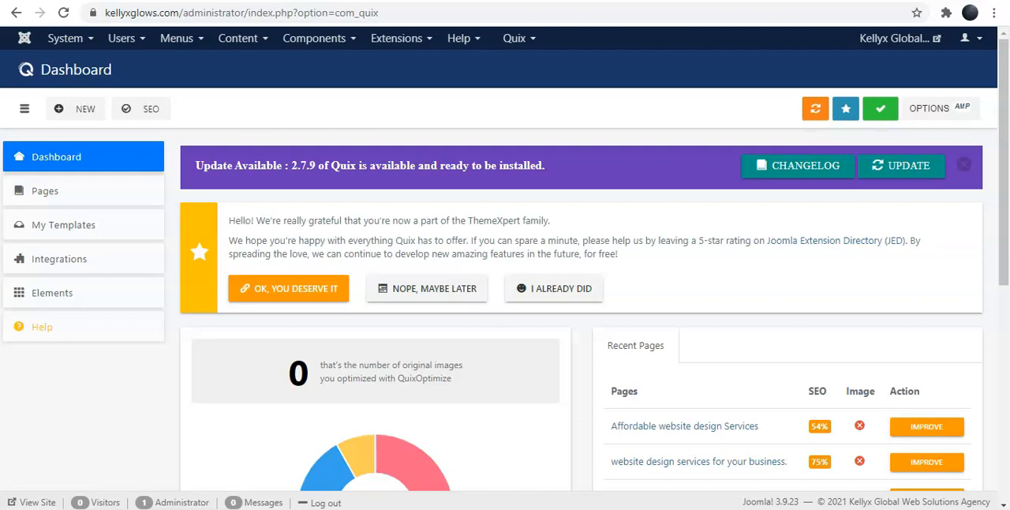
Switch to the ThemeXpert account page and open its dashboard to view the license key section.
{"action": "left_click", "coordinate": [552, 1]}
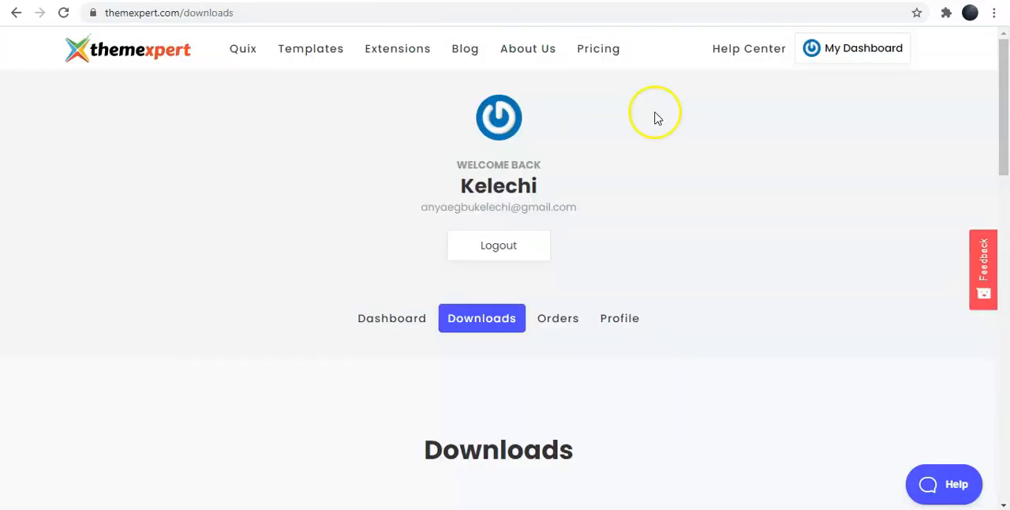
{"action": "mouse_move", "coordinate": [1006, 122]}
{"action": "left_mouse_down"}
{"action": "mouse_move", "coordinate": [1005, 146]}
{"action": "mouse_move", "coordinate": [1004, 128]}
{"action": "left_mouse_up"}
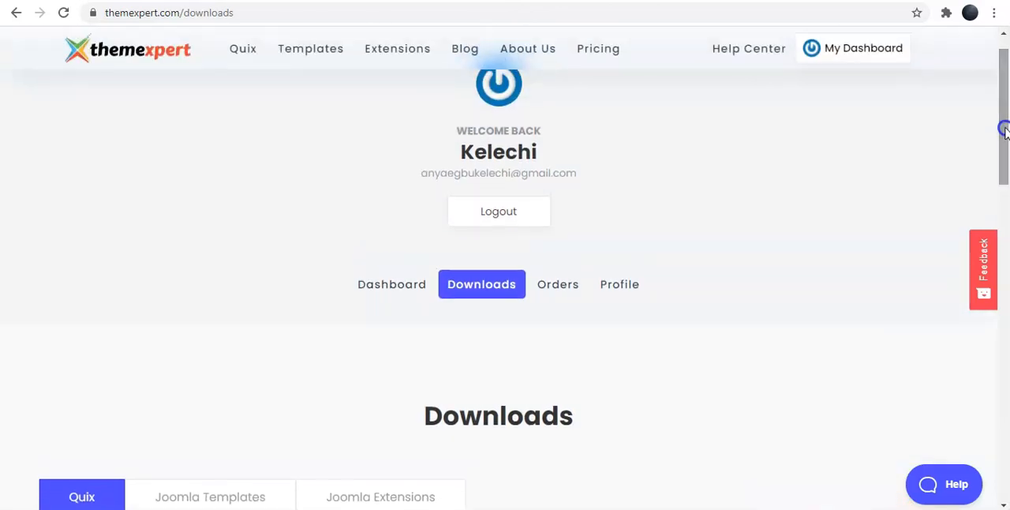
{"action": "left_click", "coordinate": [383, 285]}
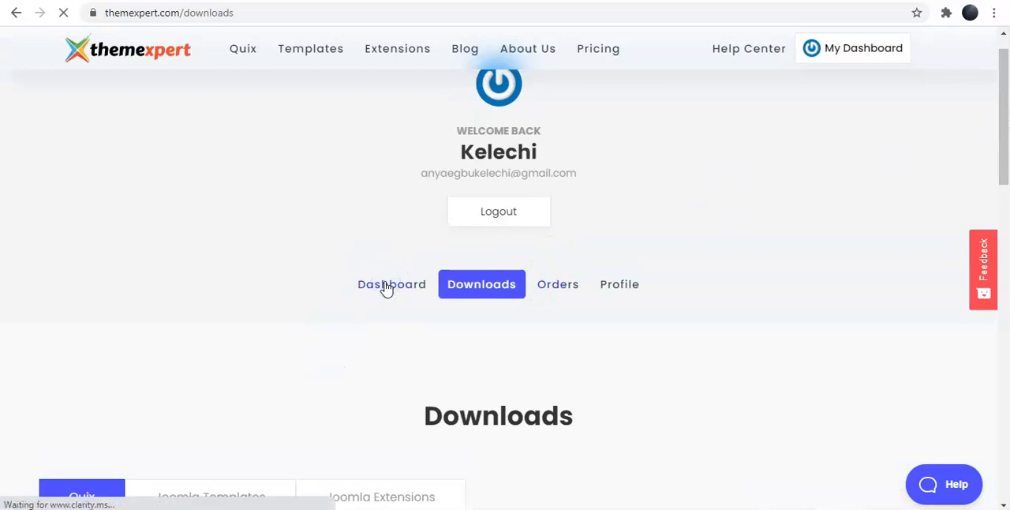
{"action": "left_click", "coordinate": [372, 291]}
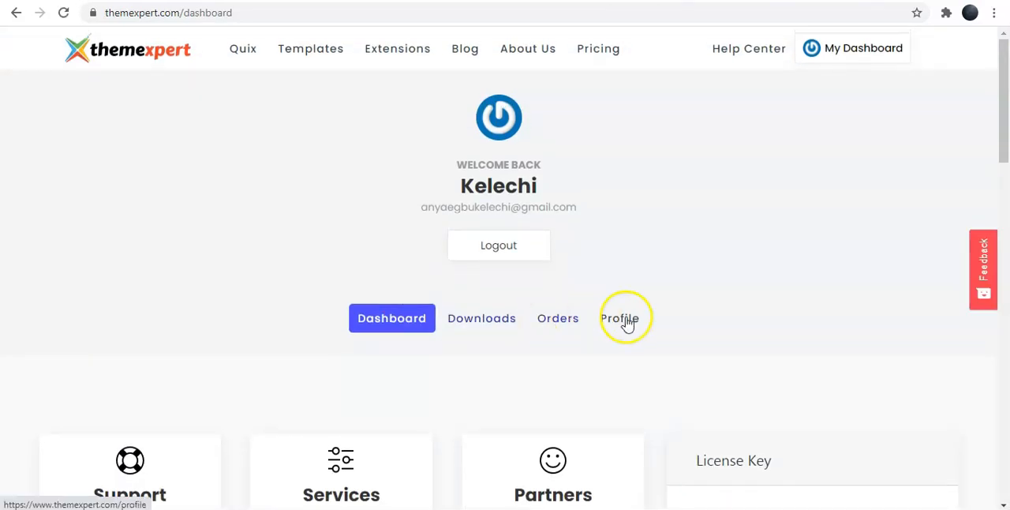
{"action": "left_click_drag", "start_coordinate": [1004, 109], "coordinate": [1003, 143]}
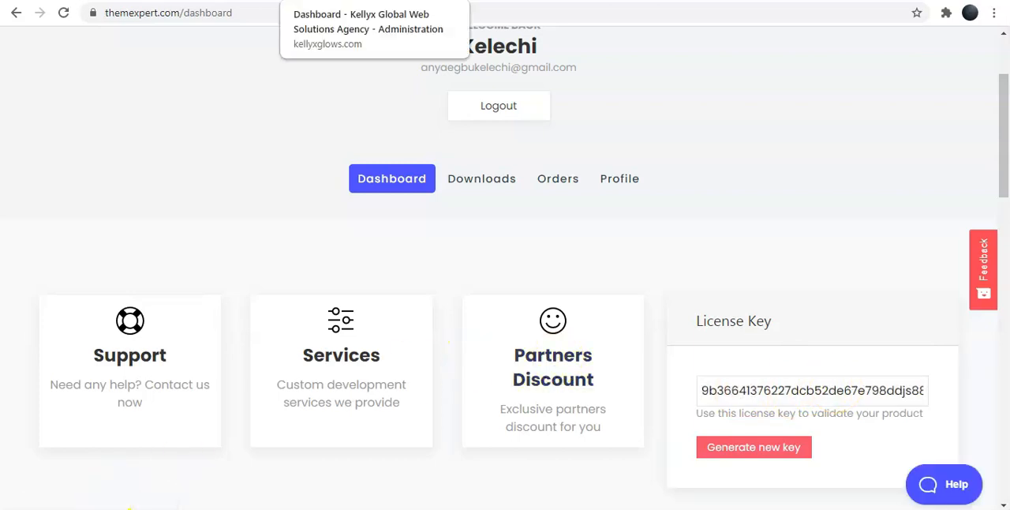
Return to the Quix dashboard in the Joomla administration and start the update to Quix 2.7.9.
{"action": "left_click", "coordinate": [340, 1]}
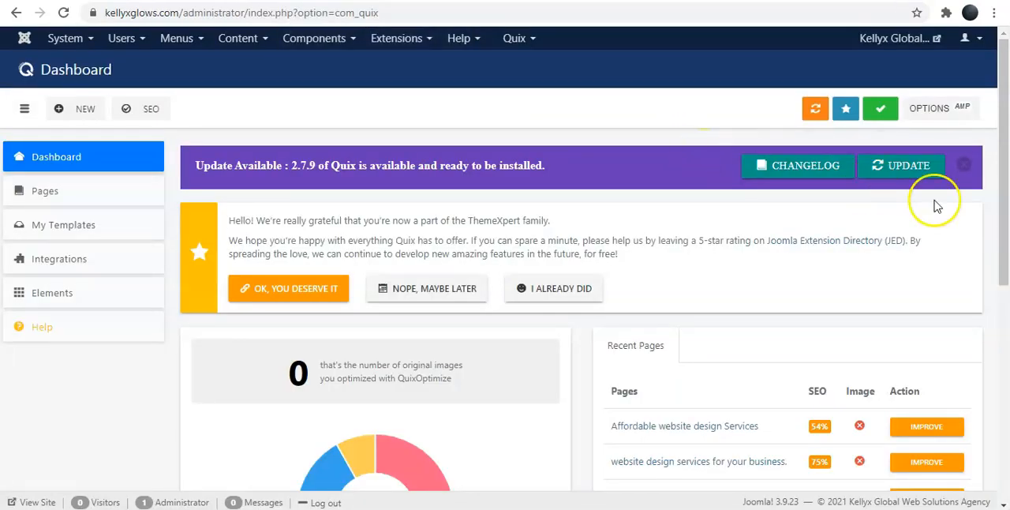
{"action": "left_click", "coordinate": [906, 173]}
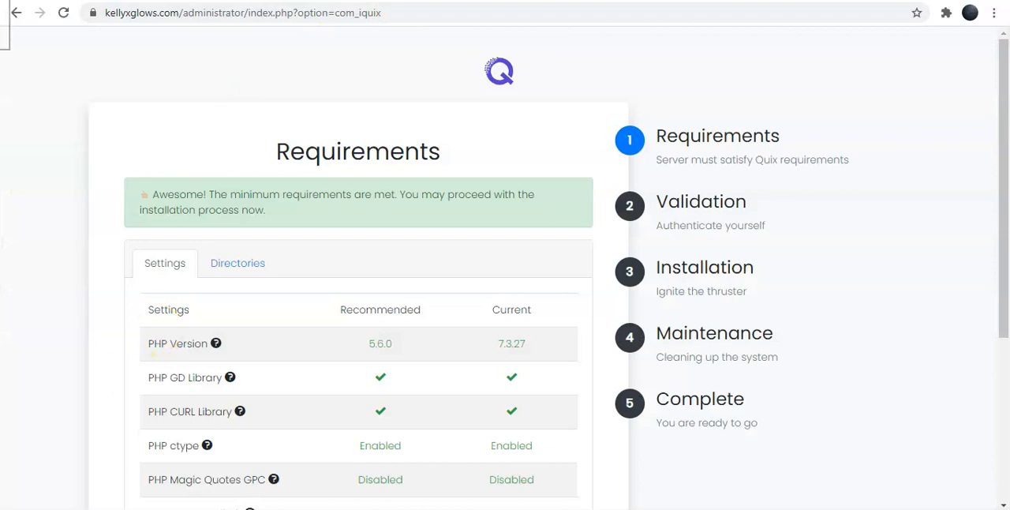
Examine the Quix installer's Requirements table, comparing recommended and current PHP and MySQL settings.
{"action": "left_click_drag", "start_coordinate": [1005, 133], "coordinate": [1005, 146]}
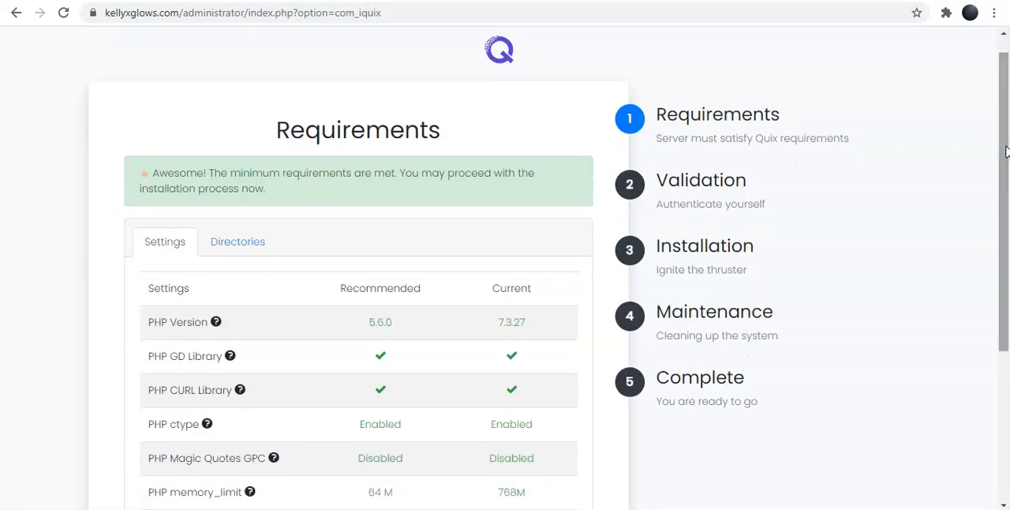
{"action": "scroll", "coordinate": [1006, 152], "scroll_direction": "down", "scroll_amount": 1}
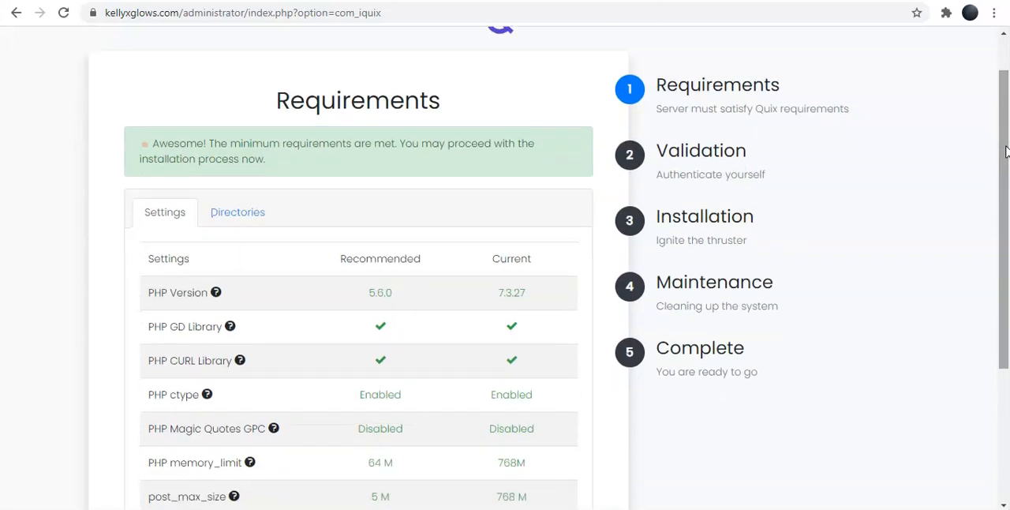
{"action": "scroll", "coordinate": [1006, 152], "scroll_direction": "down", "scroll_amount": 2}
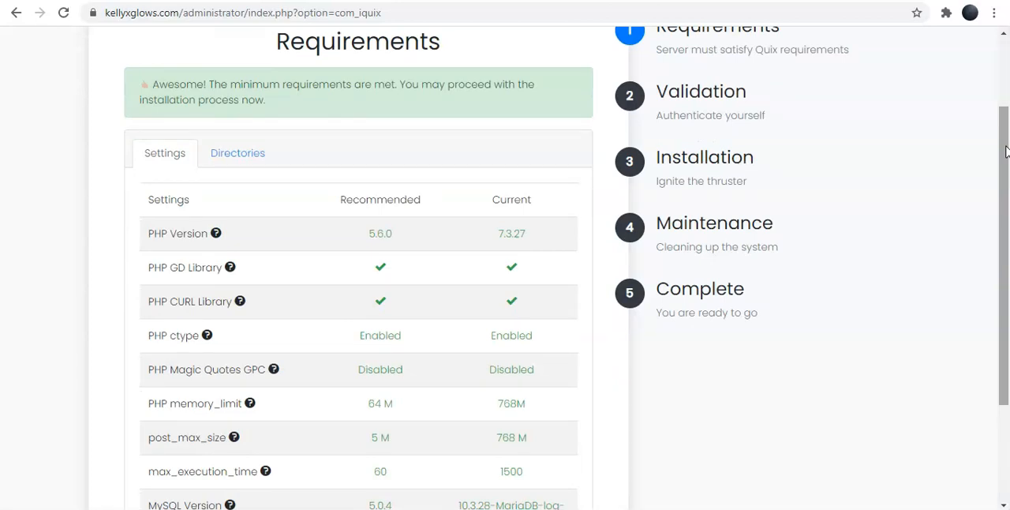
{"action": "scroll", "coordinate": [1005, 151], "scroll_direction": "down", "scroll_amount": 1}
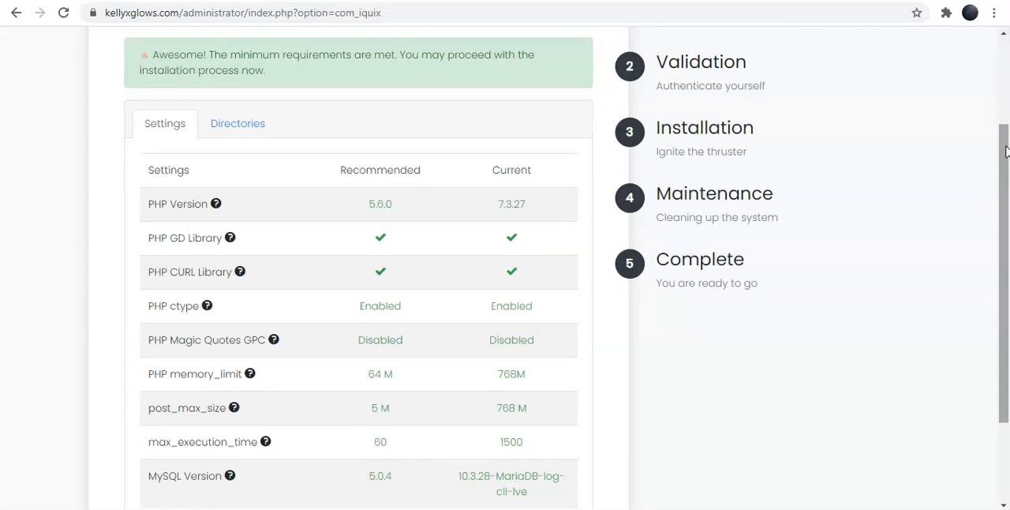
{"action": "scroll", "coordinate": [1006, 151], "scroll_direction": "down", "scroll_amount": 2}
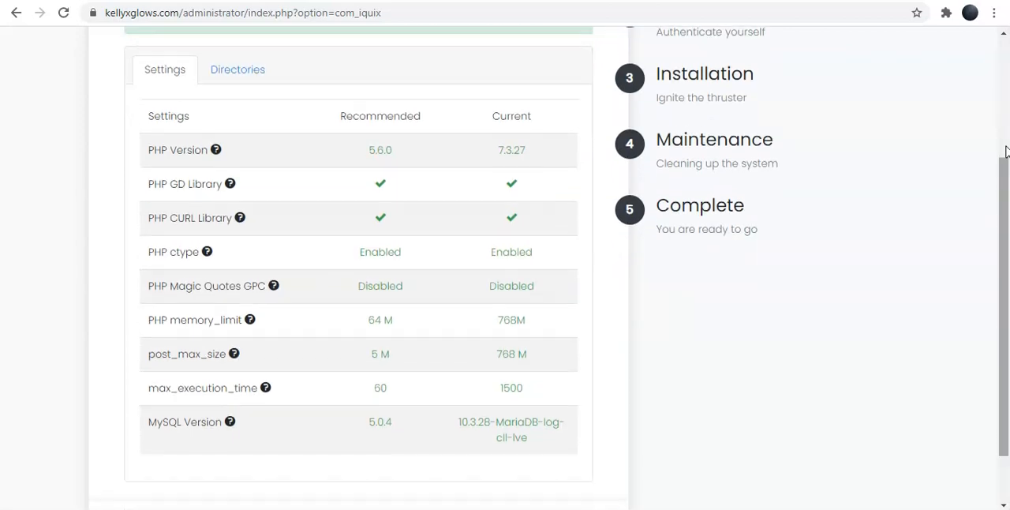
{"action": "scroll", "coordinate": [1006, 152], "scroll_direction": "down", "scroll_amount": 1}
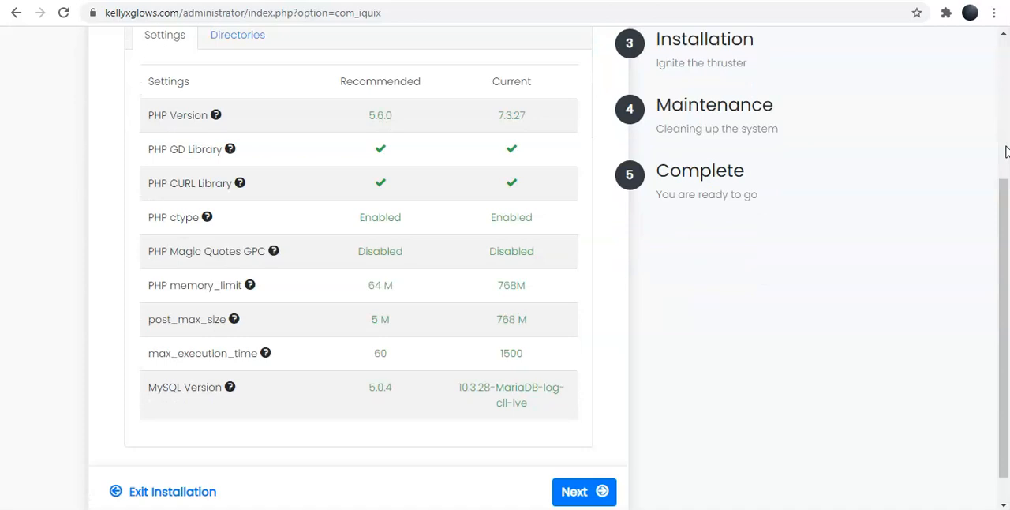
{"action": "scroll", "coordinate": [1006, 152], "scroll_direction": "down", "scroll_amount": 1}
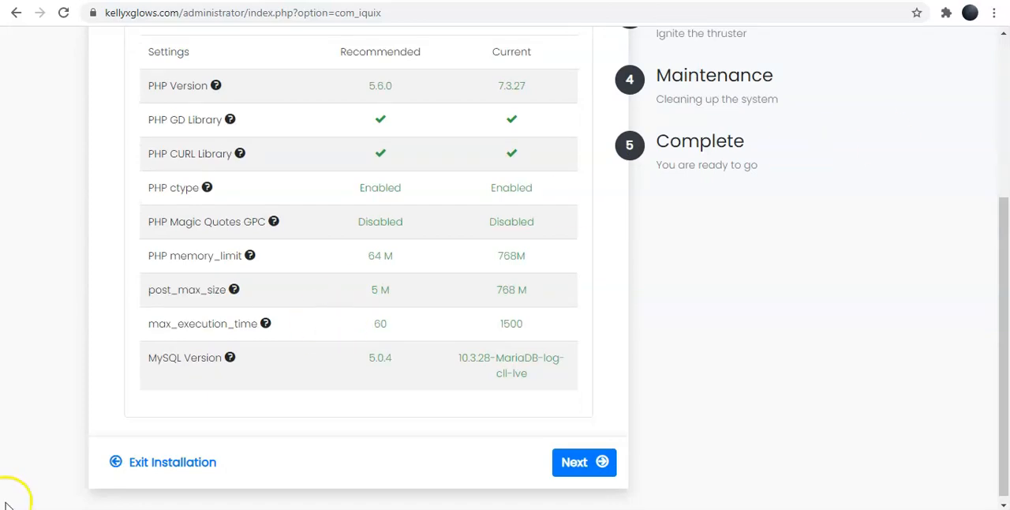
Switch to cPanel, search its functions for PHP, and open Select PHP Version.
{"action": "key", "text": "ctrl+Tab"}
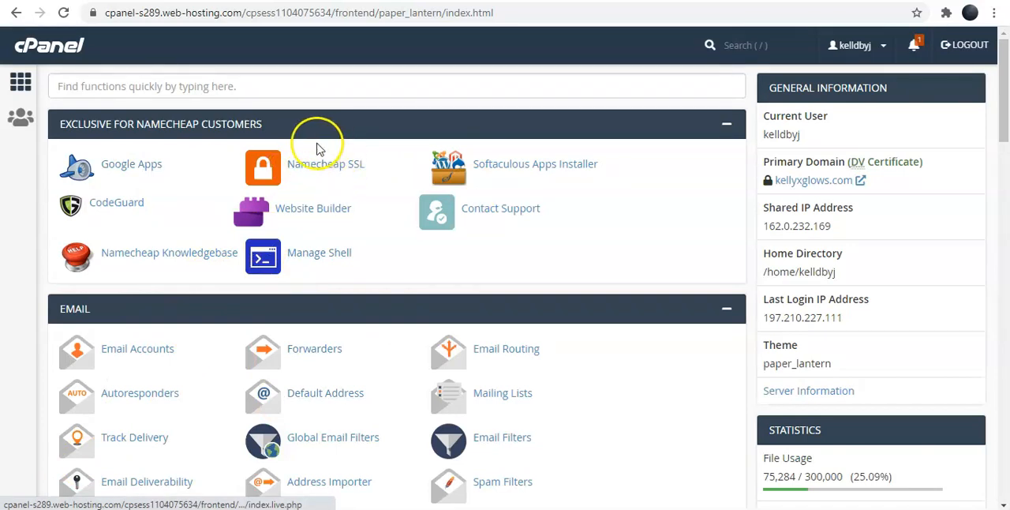
{"action": "left_click", "coordinate": [242, 87]}
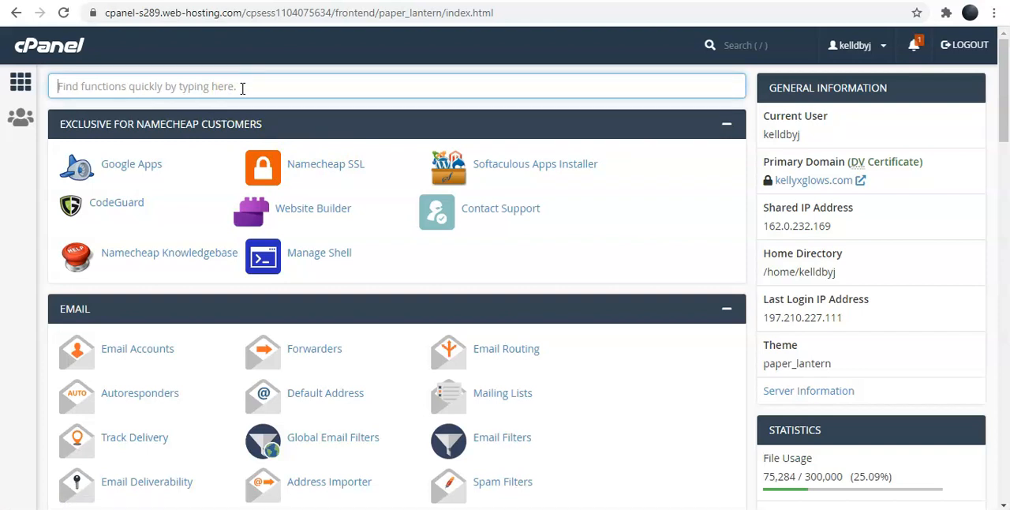
{"action": "type", "text": "PHP"}
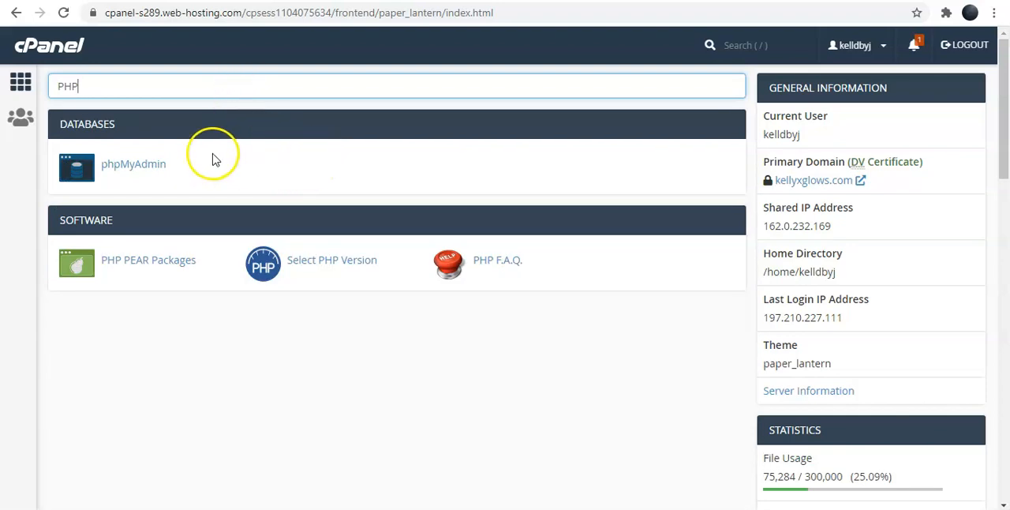
{"action": "left_click", "coordinate": [326, 264]}
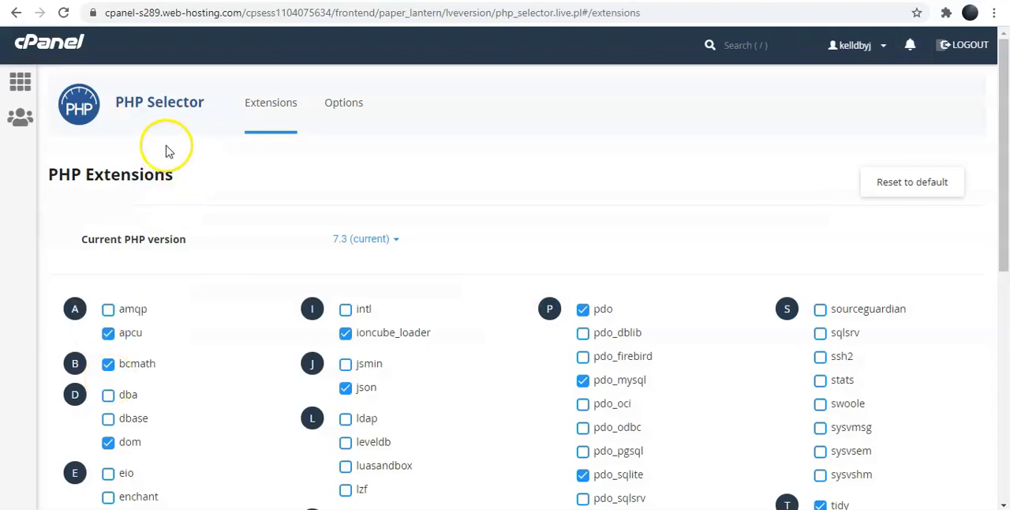
Open the PHP options and examine max_execution_time, memory_limit, post_max_size and upload_max_filesize.
{"action": "left_click", "coordinate": [345, 107]}
{"action": "left_click", "coordinate": [991, 244]}
{"action": "left_click_drag", "start_coordinate": [1001, 237], "coordinate": [1002, 260]}
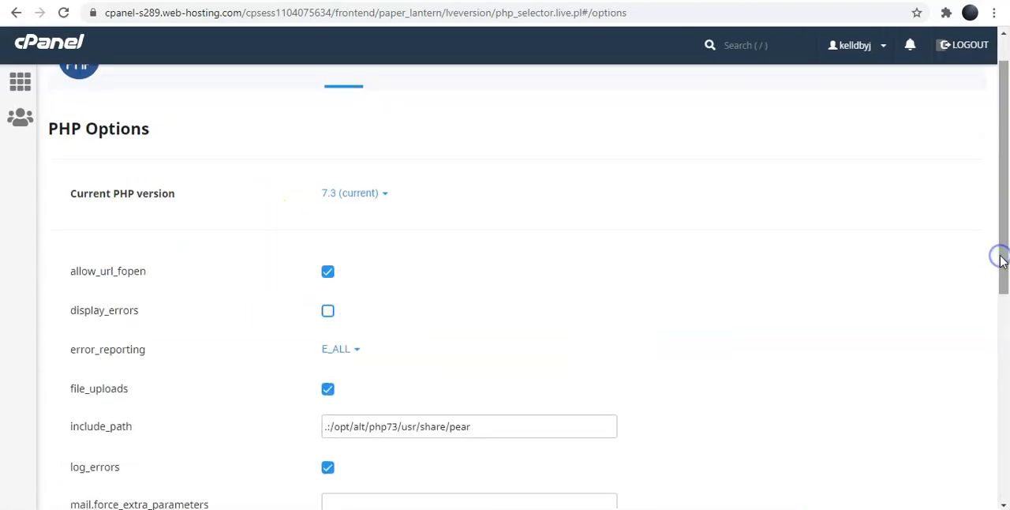
{"action": "scroll", "coordinate": [1002, 261], "scroll_direction": "down", "scroll_amount": 3}
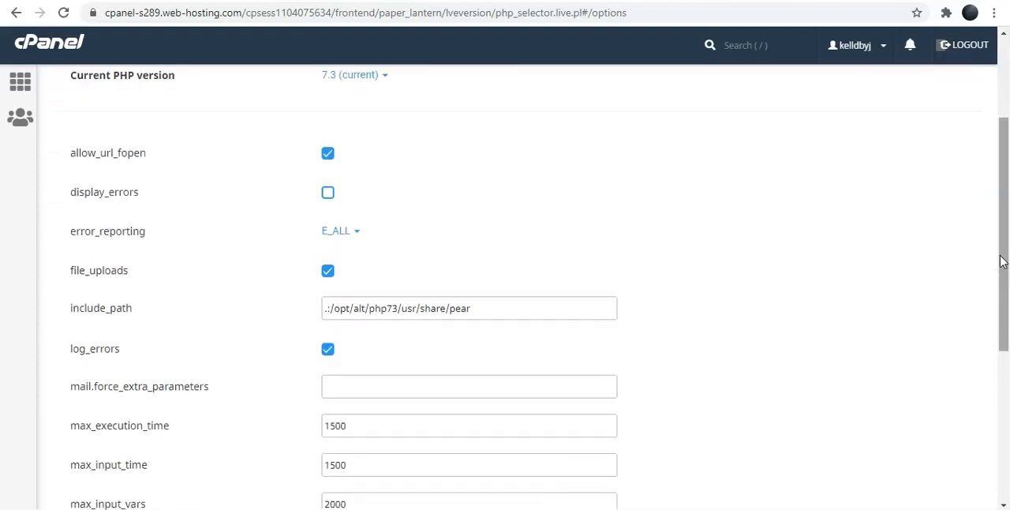
{"action": "scroll", "coordinate": [1003, 262], "scroll_direction": "down", "scroll_amount": 3}
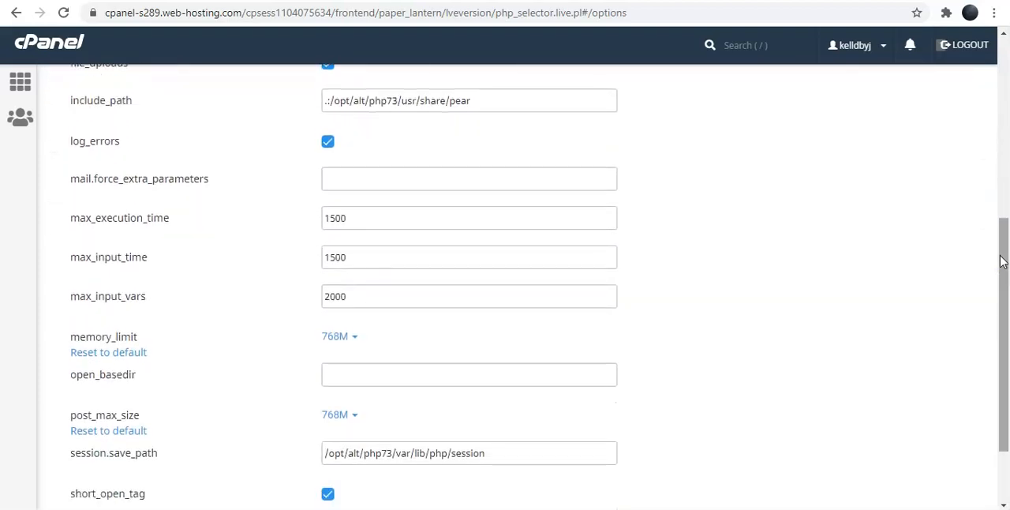
{"action": "scroll", "coordinate": [1003, 262], "scroll_direction": "up", "scroll_amount": 8}
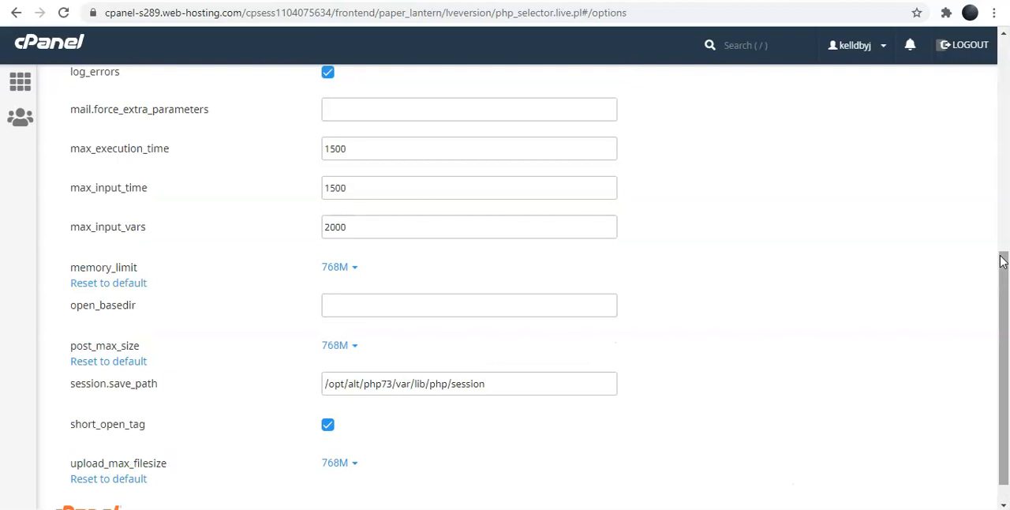
{"action": "scroll", "coordinate": [1003, 263], "scroll_direction": "down", "scroll_amount": 2}
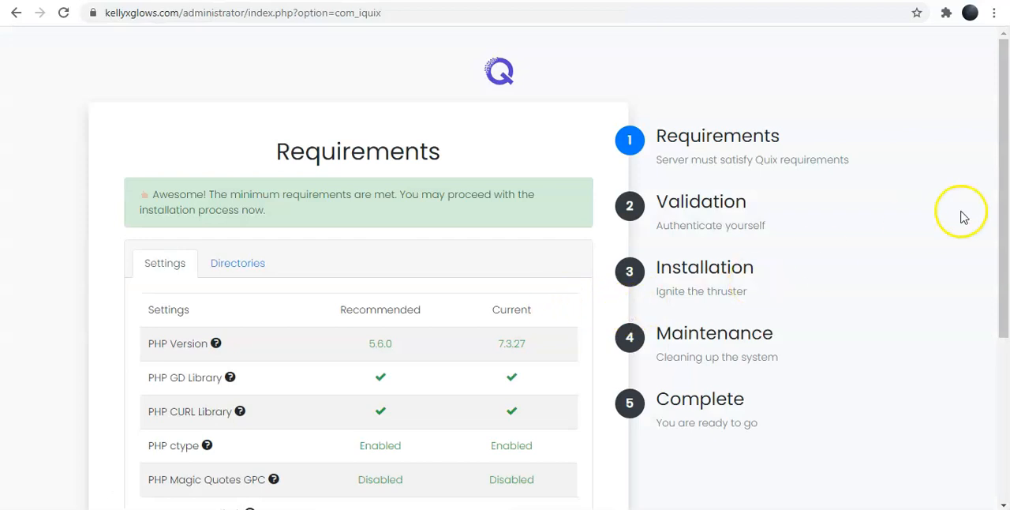
Proceed from the Quix installer's Requirements stage to Validation and focus the ThemeXpert Username field.
{"action": "left_click_drag", "start_coordinate": [1006, 186], "coordinate": [1006, 227]}
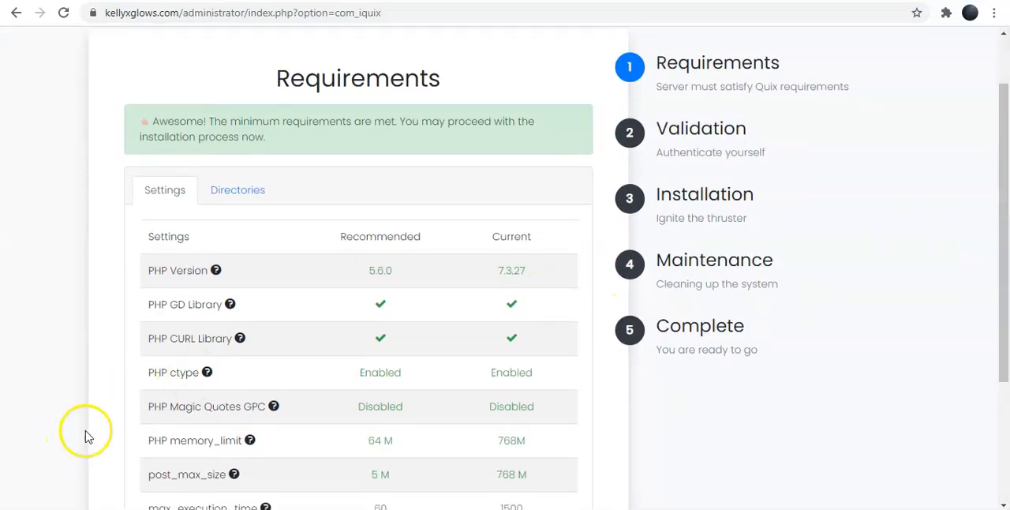
{"action": "scroll", "coordinate": [593, 402], "scroll_direction": "up", "scroll_amount": 1}
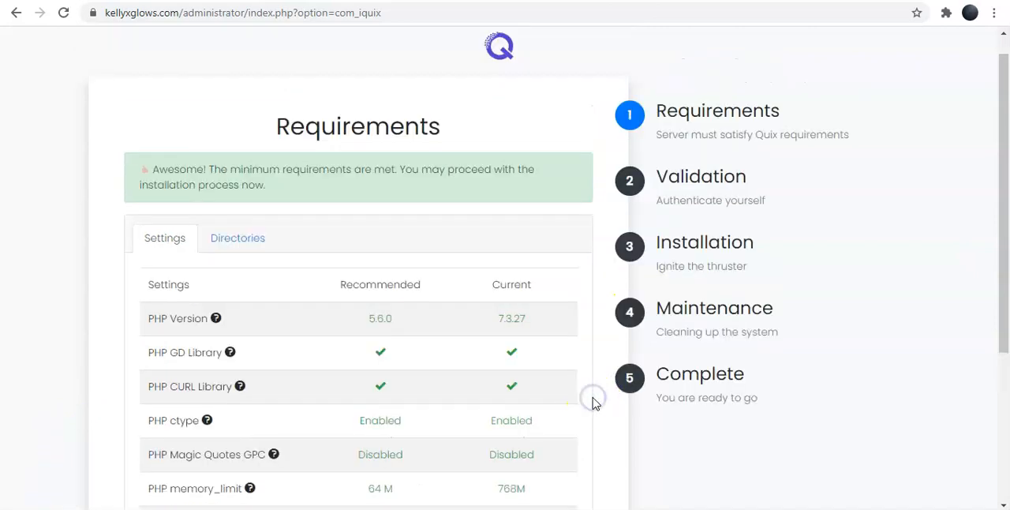
{"action": "scroll", "coordinate": [595, 404], "scroll_direction": "down", "scroll_amount": 3}
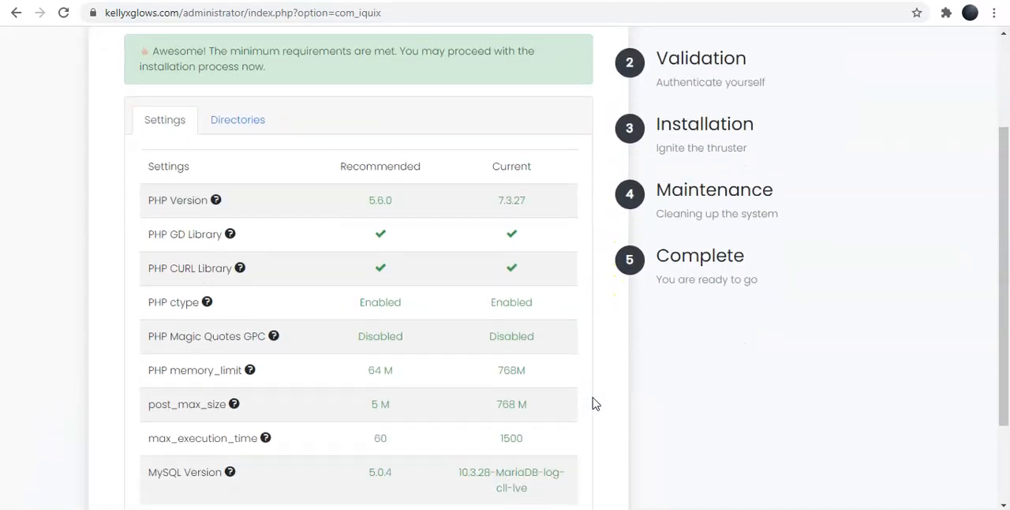
{"action": "scroll", "coordinate": [595, 403], "scroll_direction": "down", "scroll_amount": 1}
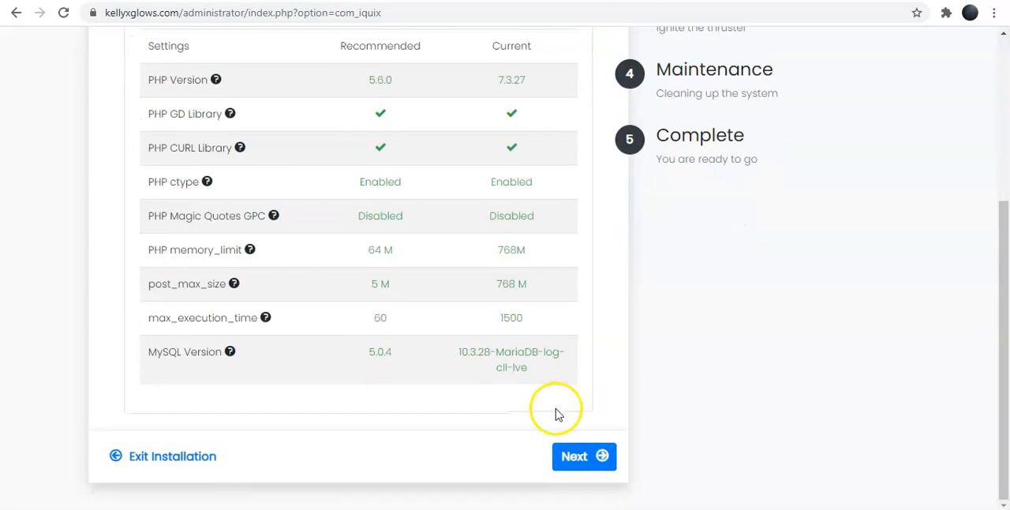
{"action": "left_click", "coordinate": [583, 460]}
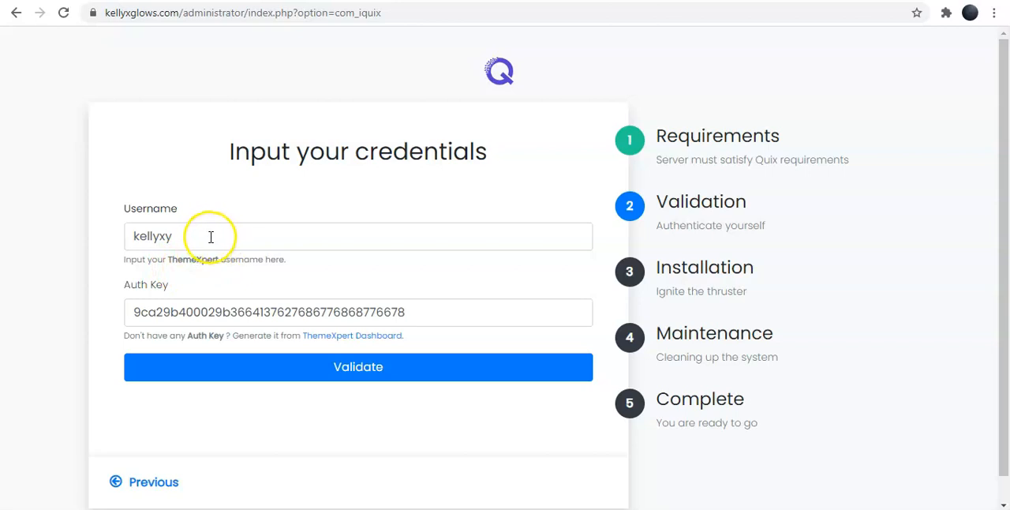
{"action": "left_click", "coordinate": [207, 240]}
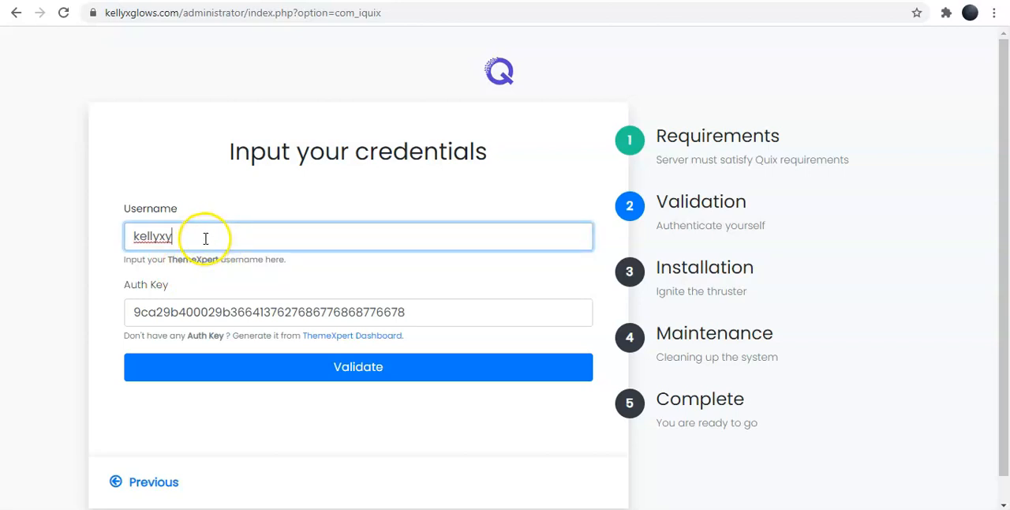
Validate the filled-in ThemeXpert username and Auth Key, and continue to the Quix Installation stage.
{"action": "left_click", "coordinate": [204, 311]}
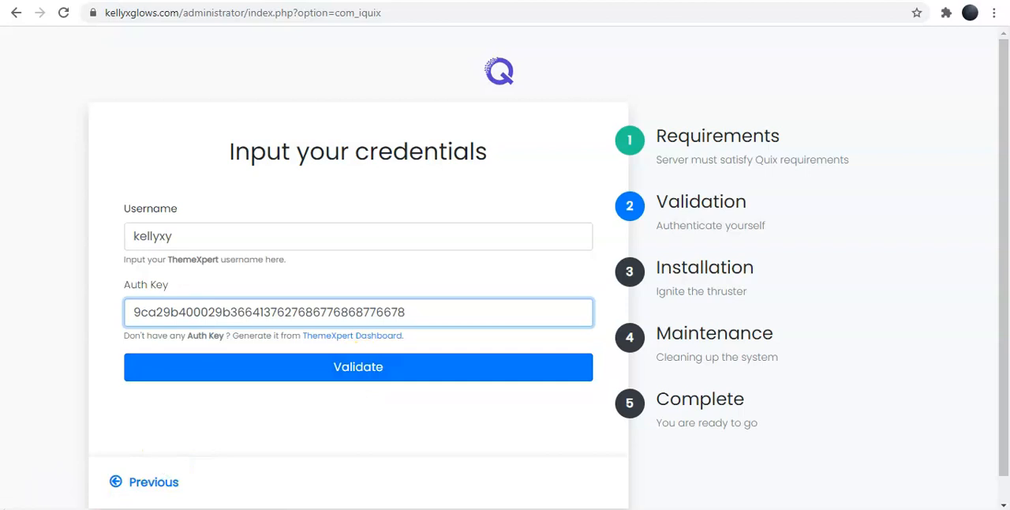
{"action": "key", "text": "Return"}
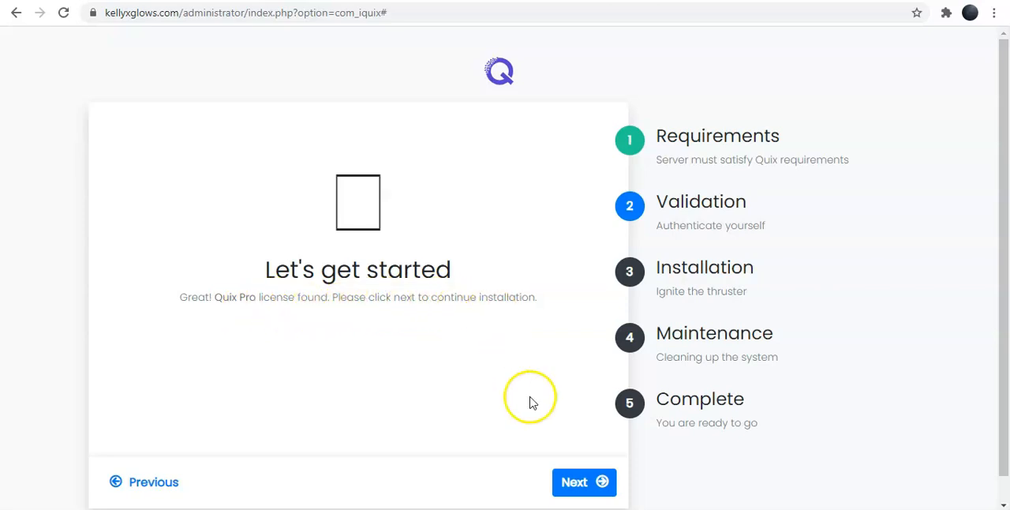
{"action": "left_click", "coordinate": [580, 483]}
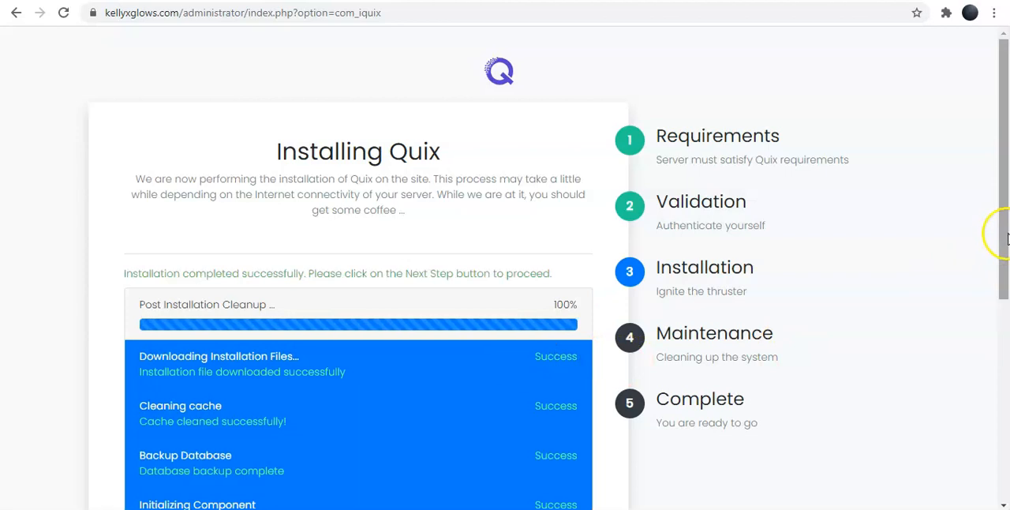
Complete the Quix installer's Installation and Maintenance stages and launch Quix with Start Building.
{"action": "scroll", "coordinate": [1004, 249], "scroll_direction": "down", "scroll_amount": 1}
{"action": "left_click_drag", "start_coordinate": [1004, 249], "coordinate": [1004, 433]}
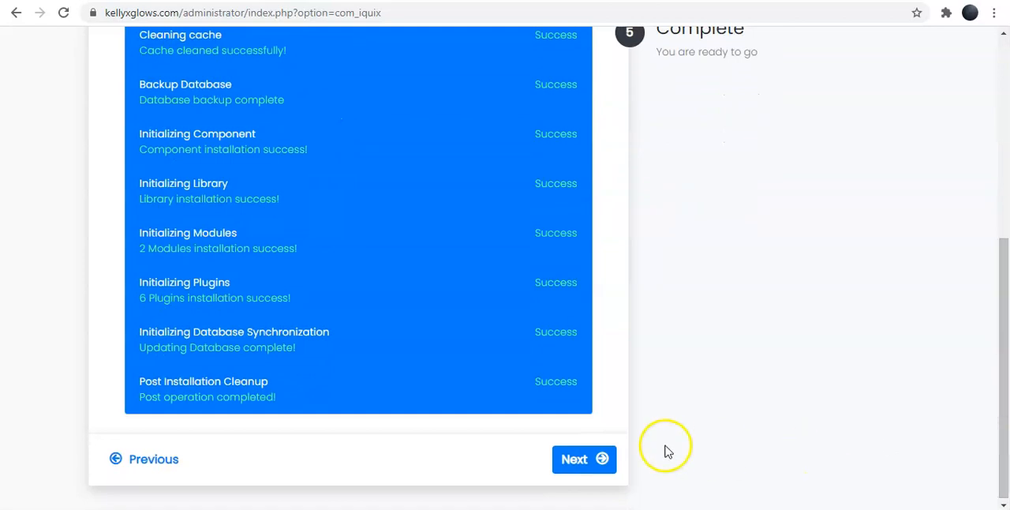
{"action": "left_click", "coordinate": [577, 465]}
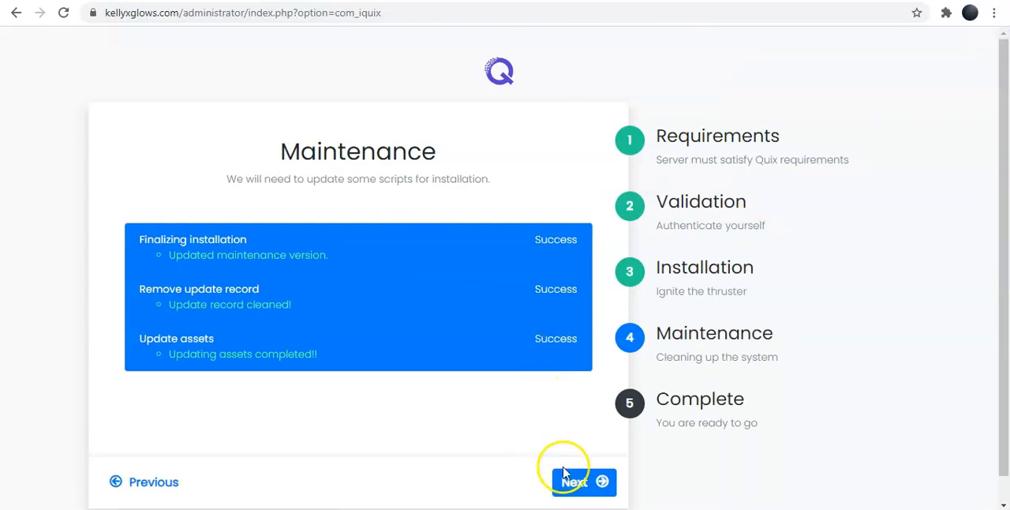
{"action": "left_click", "coordinate": [580, 487]}
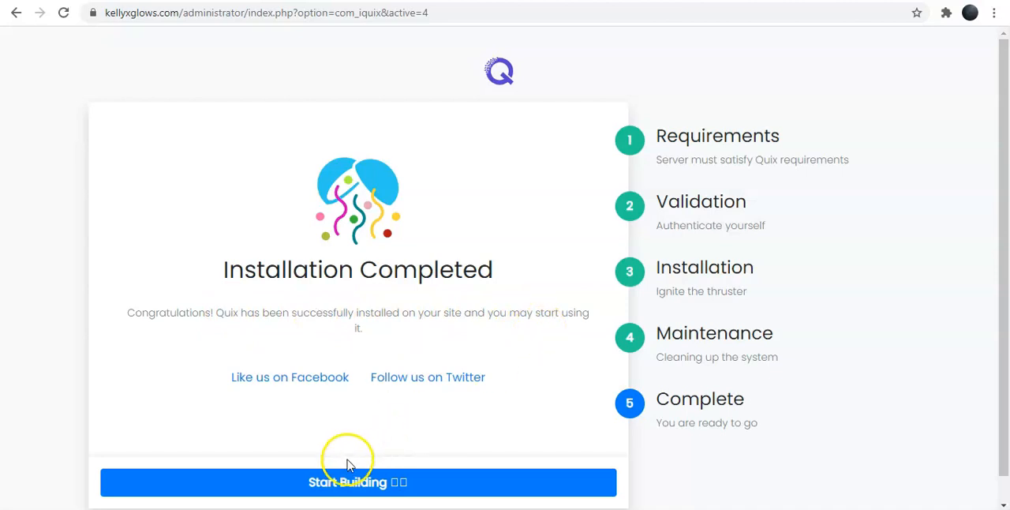
{"action": "left_click", "coordinate": [339, 485]}
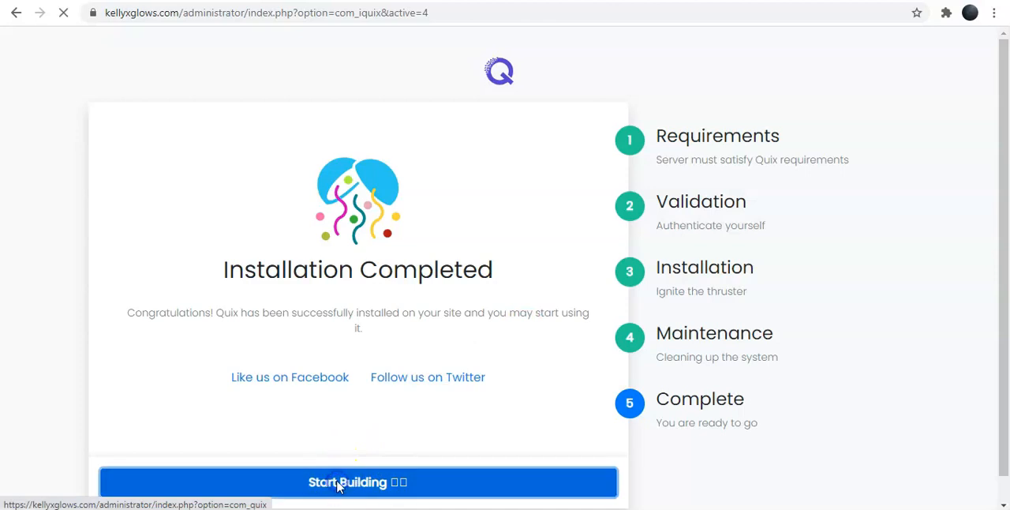